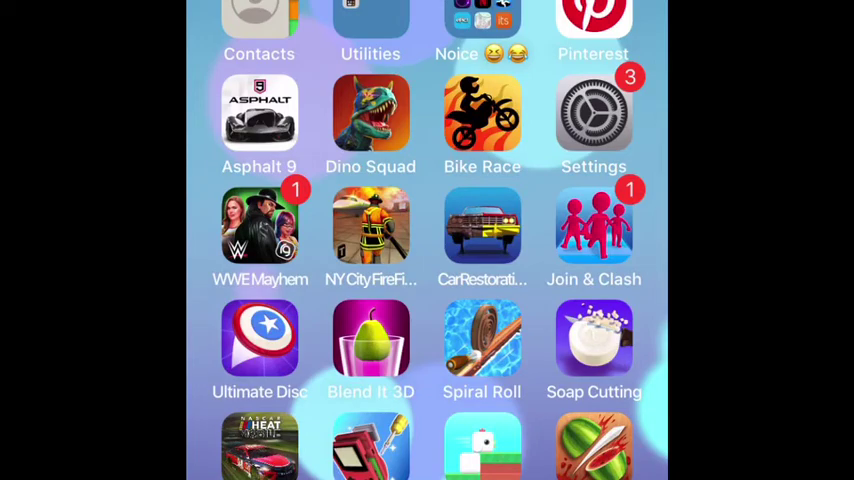
# Swipe through the iOS home screen app pages to reach YouTube
pyautogui.moveTo(600, 240); pyautogui.dragTo(250, 240)
pyautogui.moveTo(600, 240)
pyautogui.mouseDown()
pyautogui.moveTo(250, 240)
pyautogui.moveTo(600, 240)
pyautogui.mouseUp()
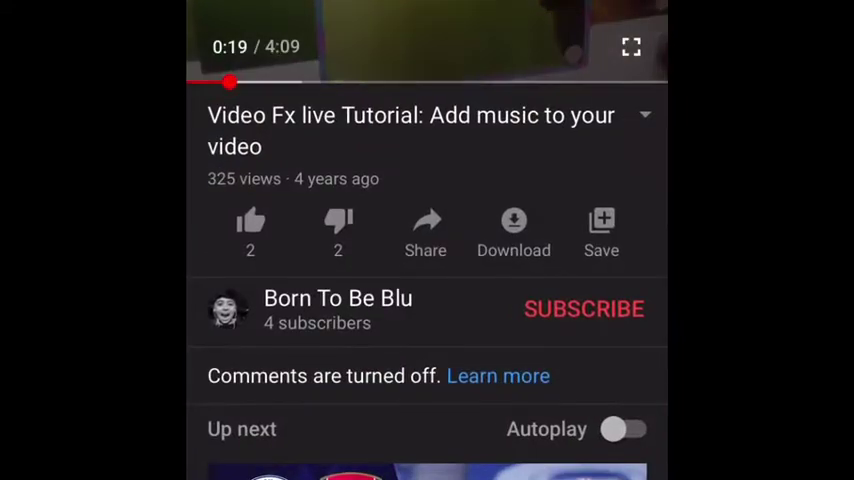
pyautogui.scroll(-5, 427, 300)
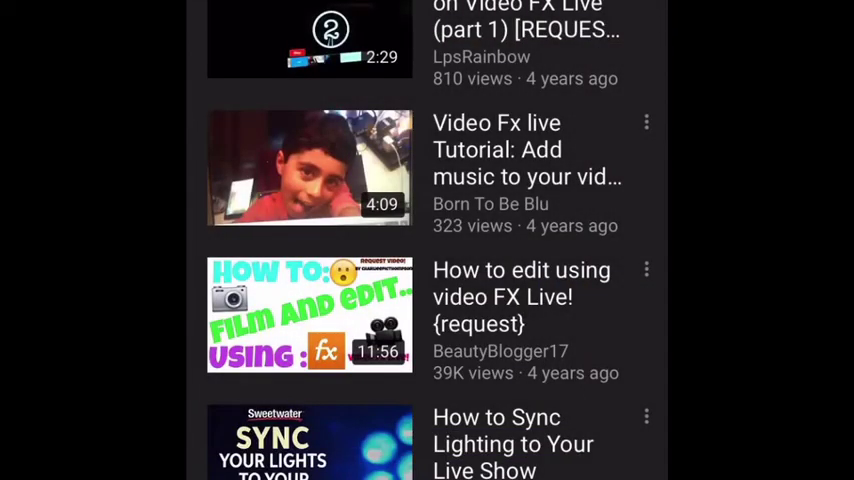
pyautogui.scroll(-5, 592, 208)
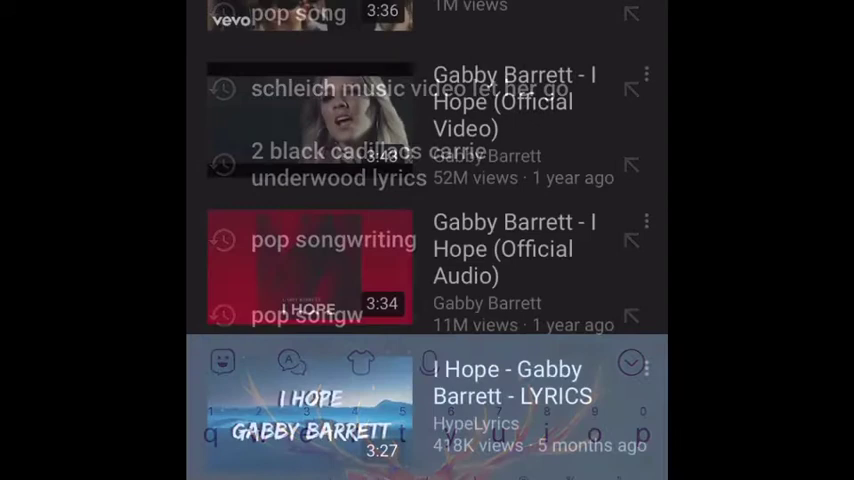
pyautogui.scroll(-3, 427, 240)
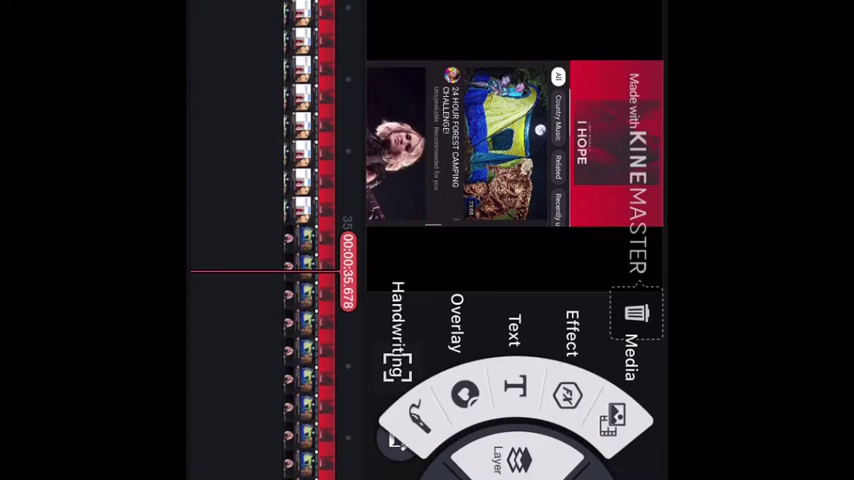
# Select the recorded song clip on the KineMaster timeline to show its editing options
pyautogui.click(310, 380)
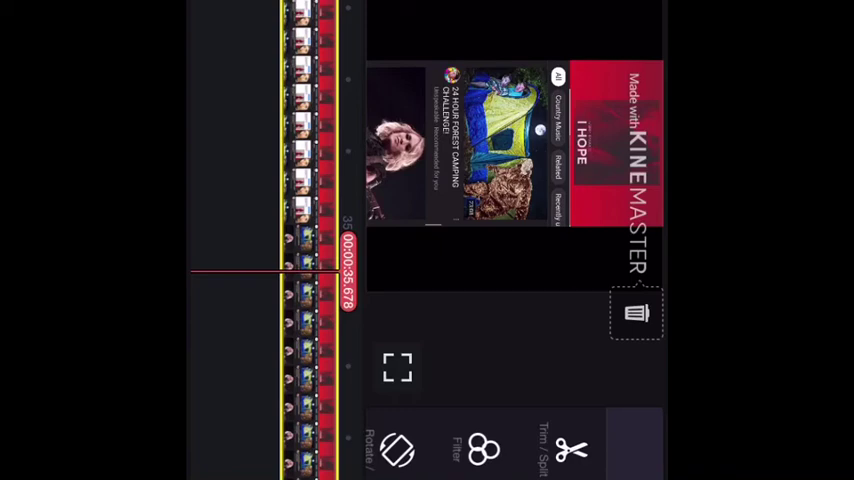
pyautogui.hscroll(-3, 515, 448)
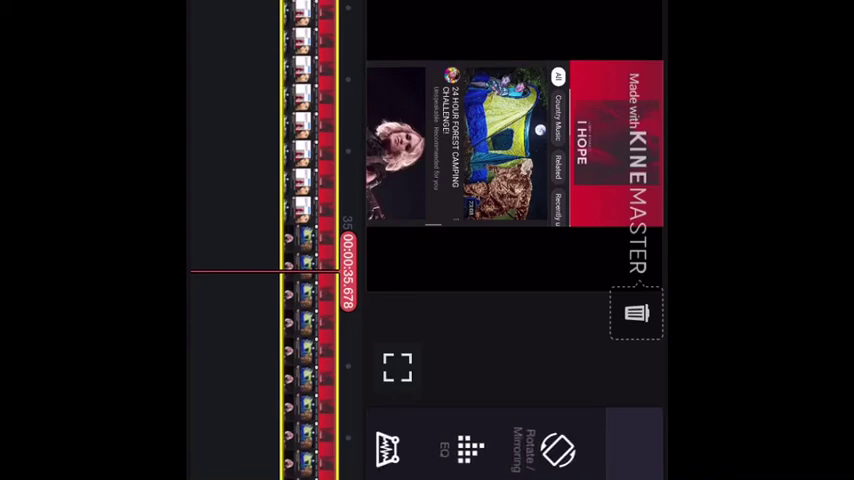
pyautogui.hscroll(-2, 515, 448)
pyautogui.hscroll(-2, 515, 448)
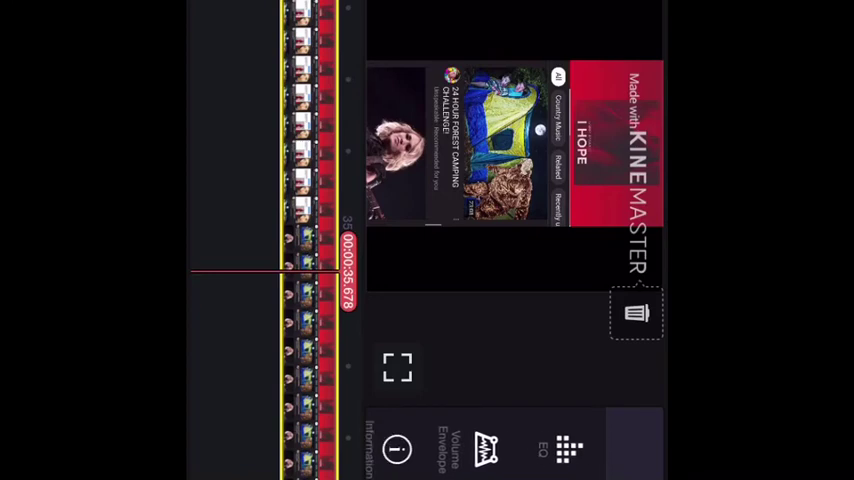